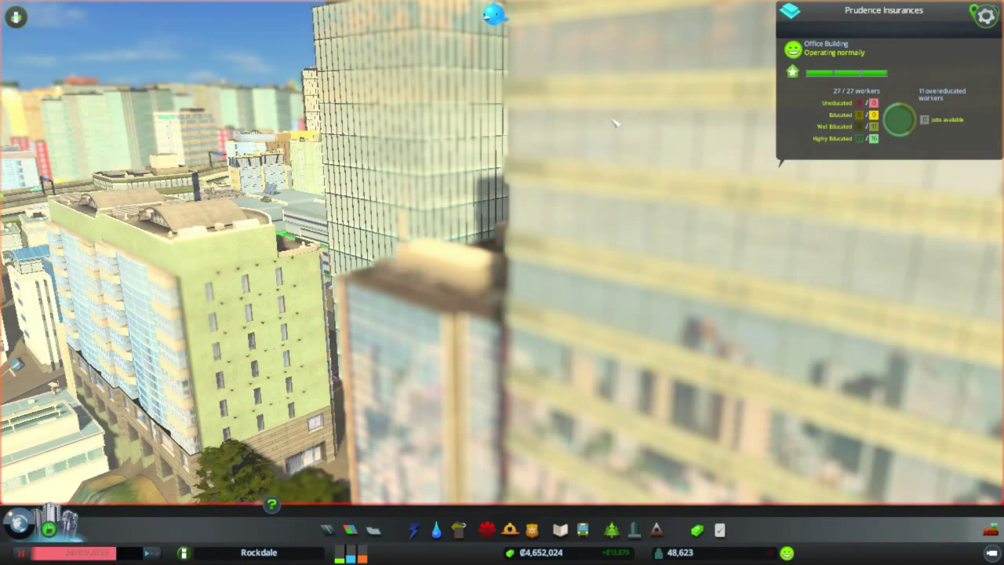
# Step: Close the office building panel, set Anti-aliasing to Enabled in Options, apply, and resume the game
pyautogui.press('Escape')
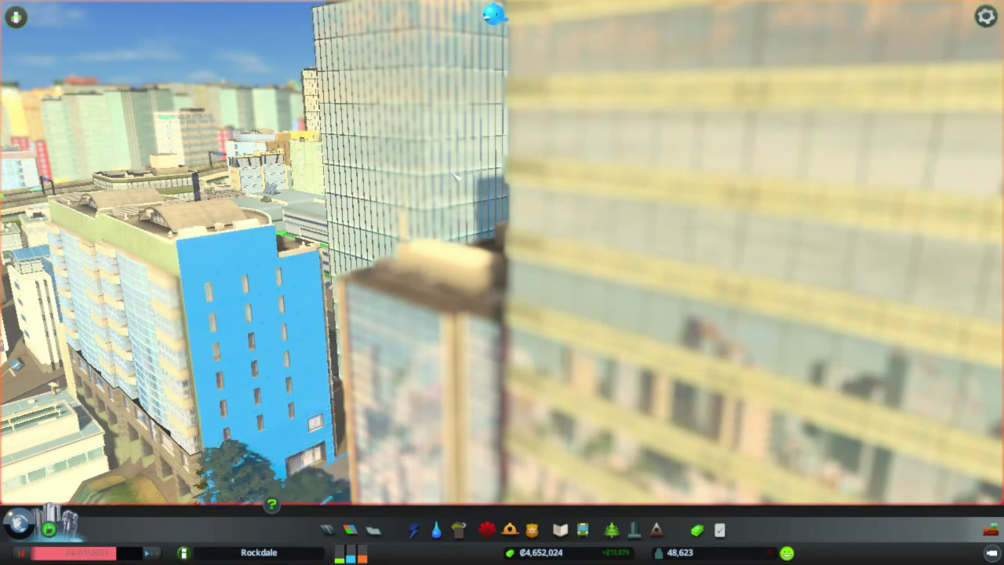
pyautogui.press('Escape')
pyautogui.click(492, 313)
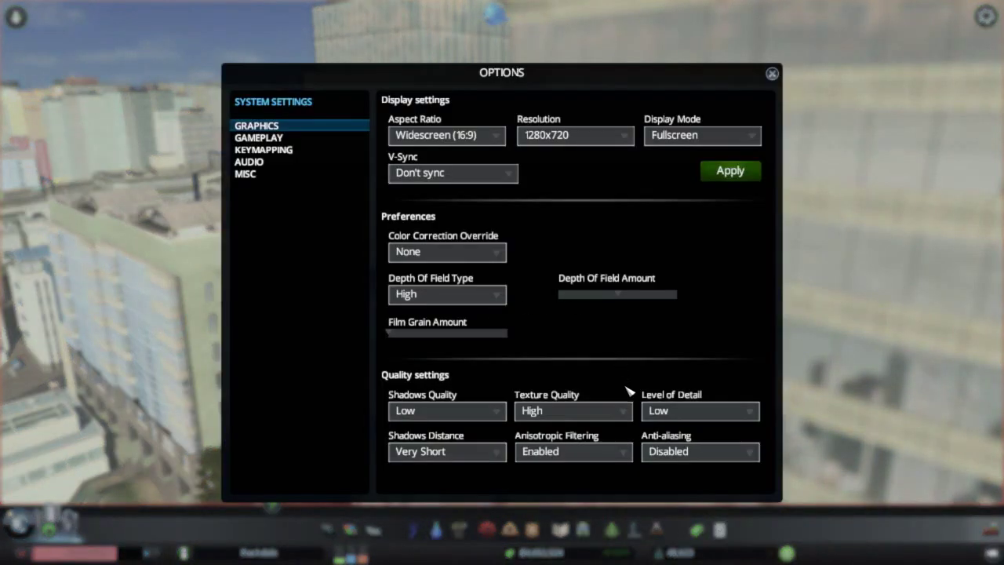
pyautogui.click(680, 451)
pyautogui.click(684, 481)
pyautogui.click(730, 171)
pyautogui.click(772, 75)
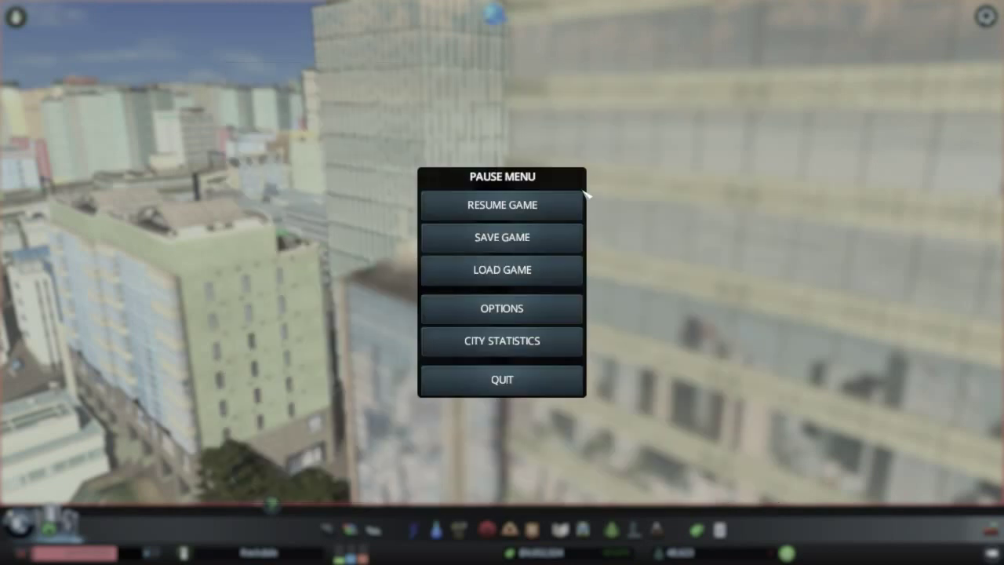
pyautogui.click(486, 205)
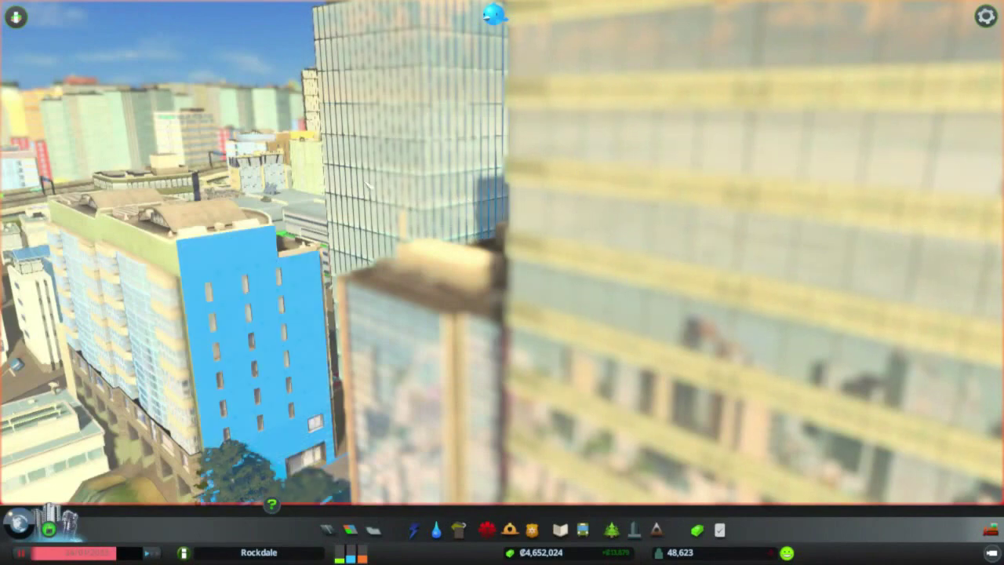